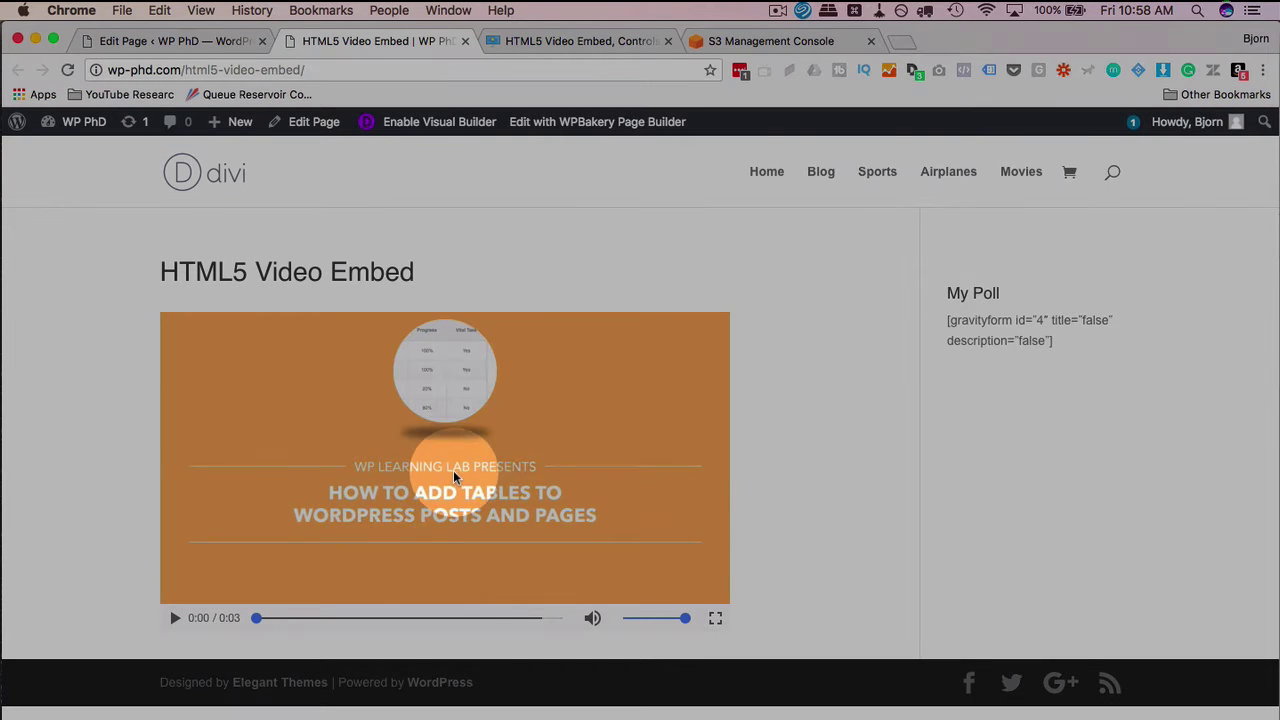
# In the WP Learning Lab video embed article, scroll down to the Add Image section.
pyautogui.click(573, 38)
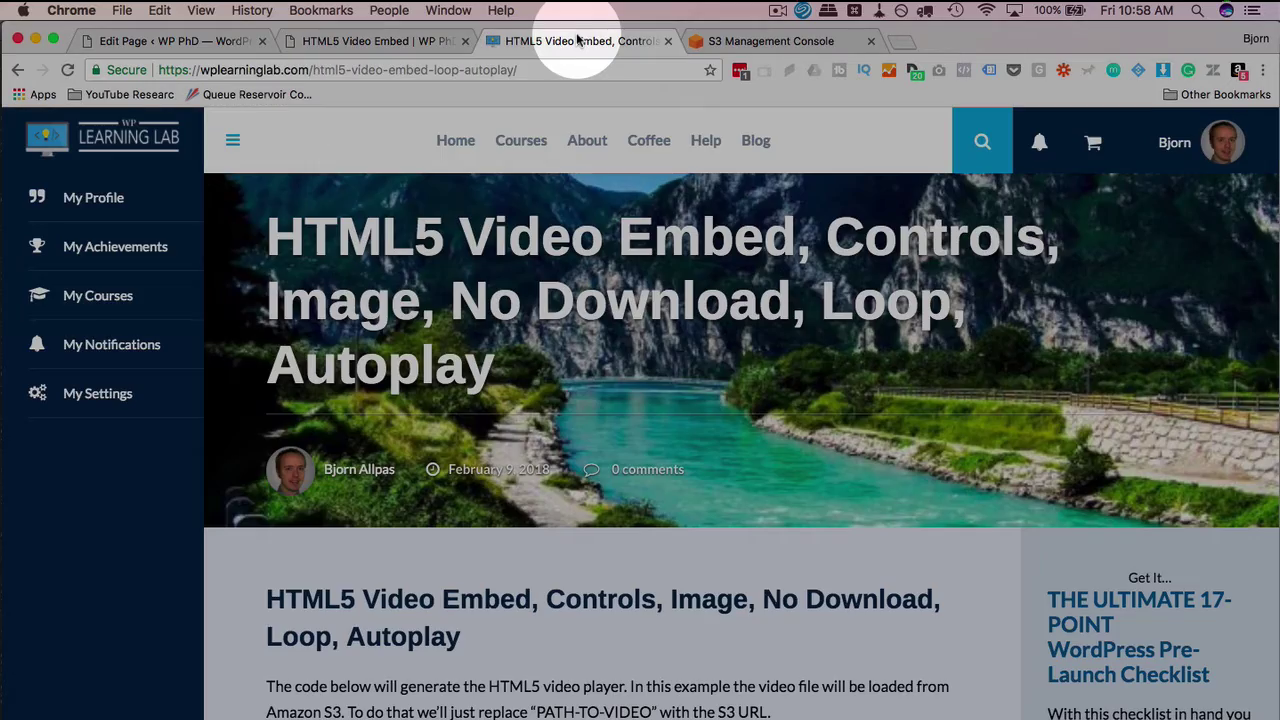
pyautogui.scroll(-10, 558, 402)
pyautogui.scroll(-3, 558, 402)
pyautogui.scroll(-4, 558, 402)
pyautogui.scroll(-3, 558, 402)
pyautogui.scroll(-2, 558, 402)
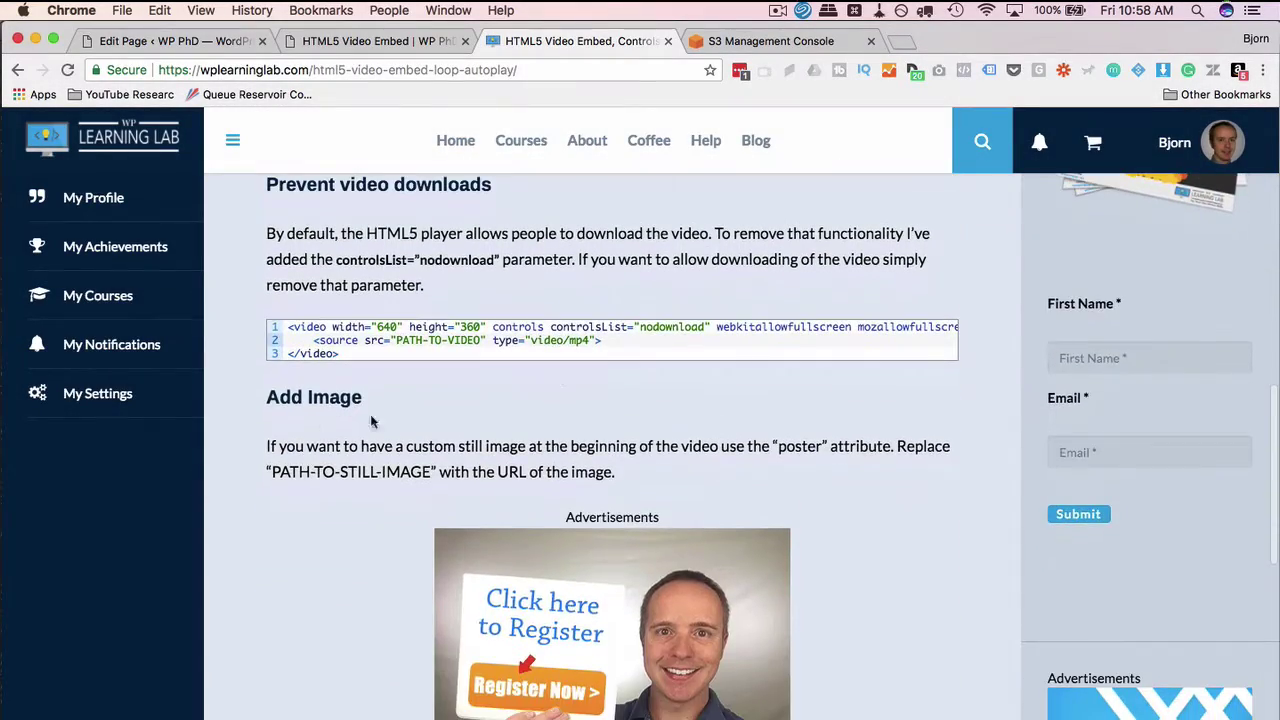
pyautogui.moveTo(303, 412); pyautogui.dragTo(375, 405)
pyautogui.click(368, 445)
# Scroll the example code box right and select poster="PATH-TO-STILL-IMAGE".
pyautogui.scroll(-1, 370, 455)
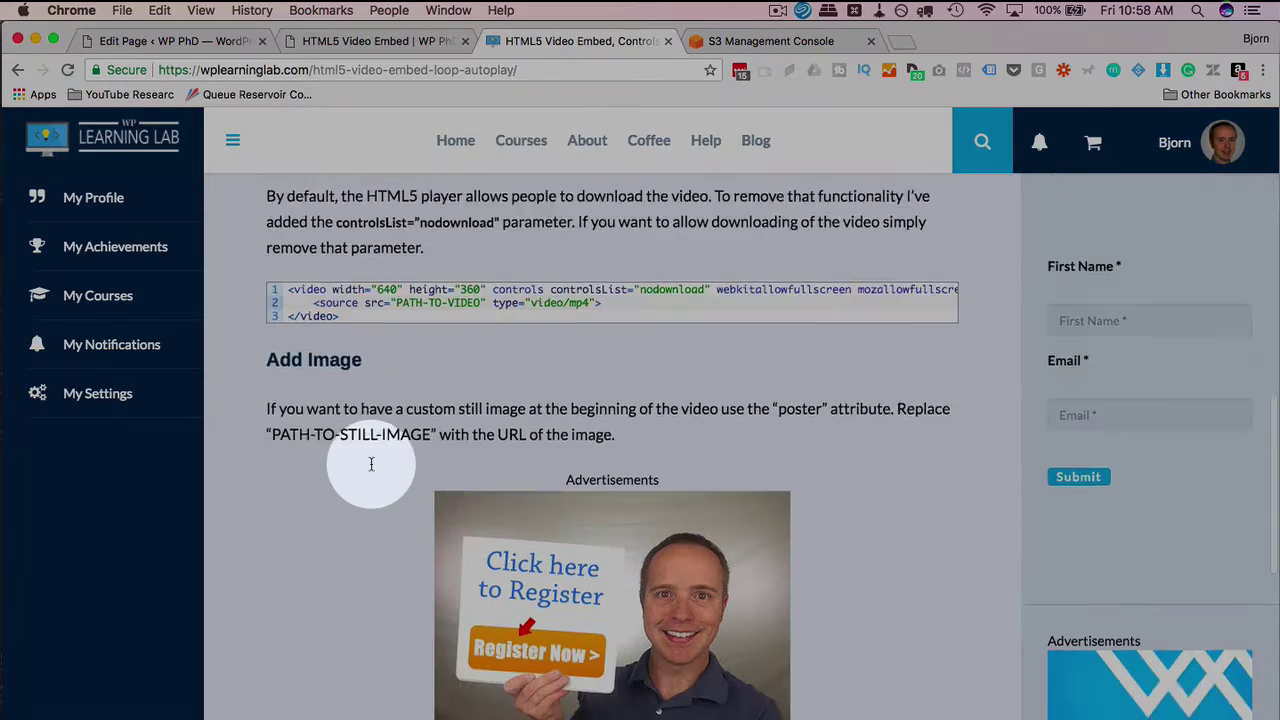
pyautogui.scroll(-4, 371, 457)
pyautogui.scroll(-2, 420, 490)
pyautogui.scroll(-1, 520, 530)
pyautogui.scroll(1, 580, 537)
pyautogui.hscroll(3, 457, 530)
pyautogui.hscroll(2, 427, 543)
pyautogui.hscroll(2, 427, 543)
pyautogui.hscroll(2, 428, 540)
pyautogui.hscroll(2, 428, 537)
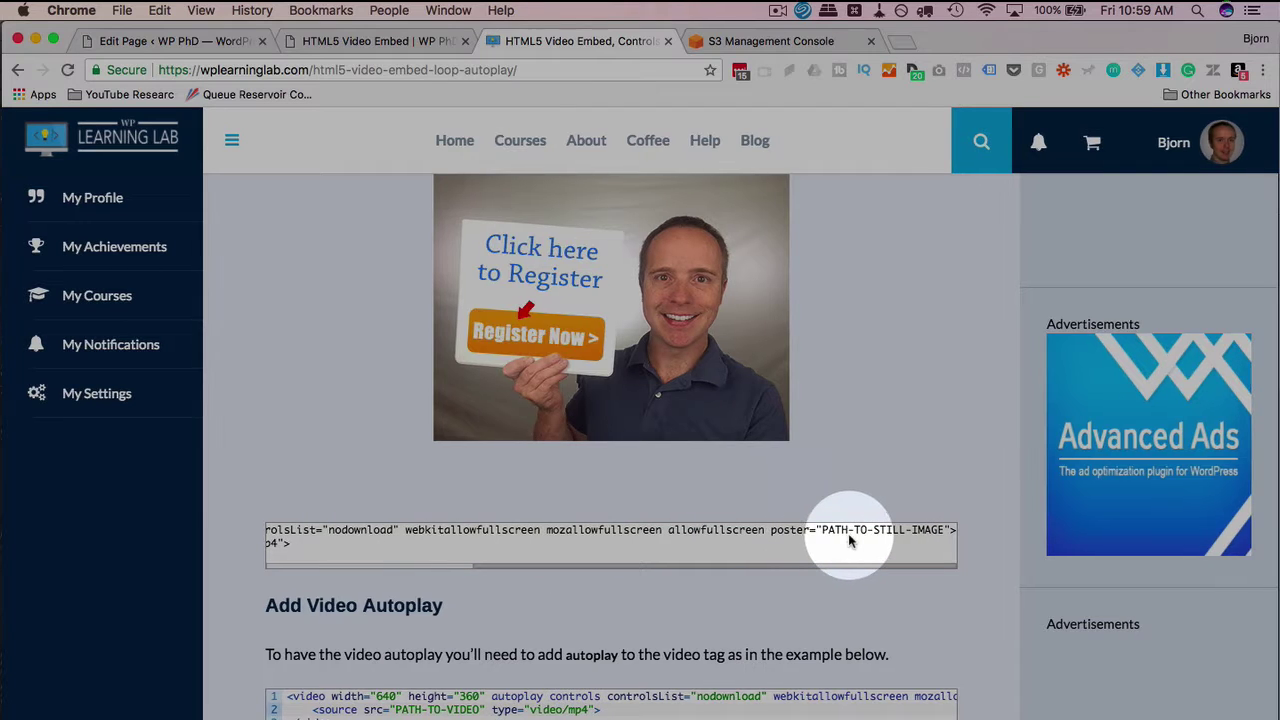
pyautogui.moveTo(786, 537); pyautogui.dragTo(937, 524)
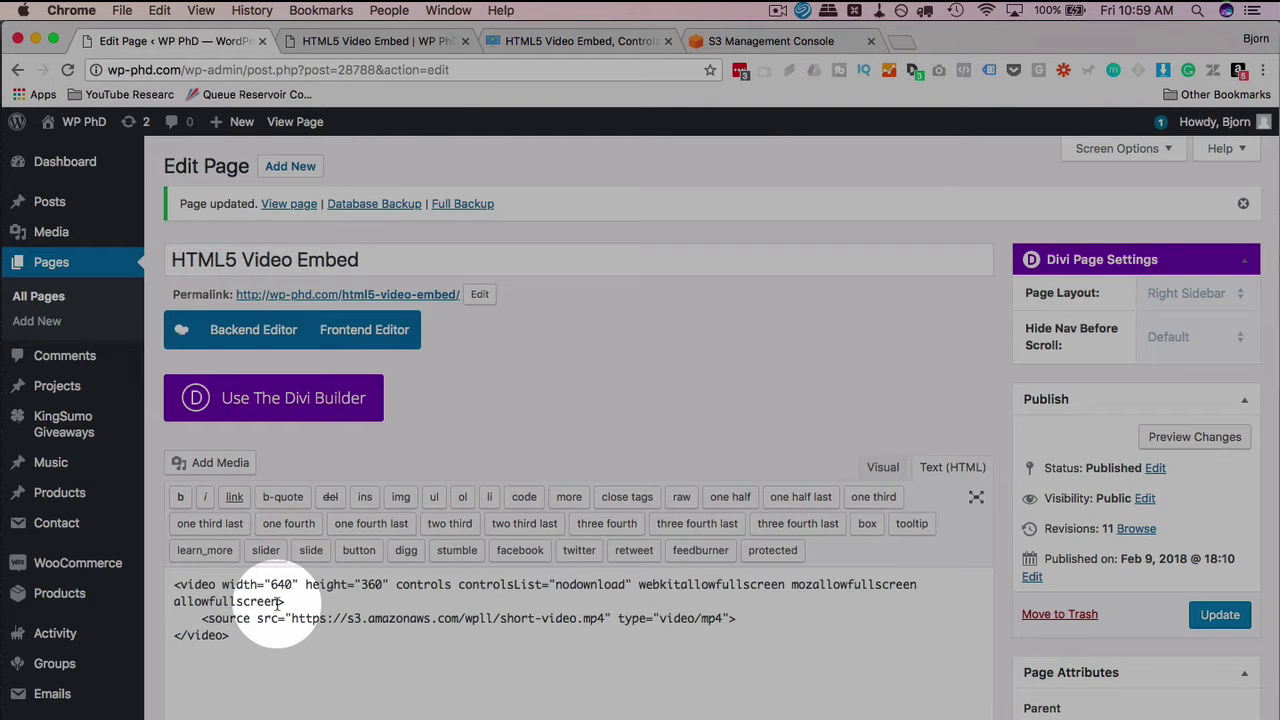
# Insert poster="PATH-TO-STILL-IMAGE" after allowfullscreen in the video tag and select the placeholder path.
pyautogui.rightClick(281, 601)
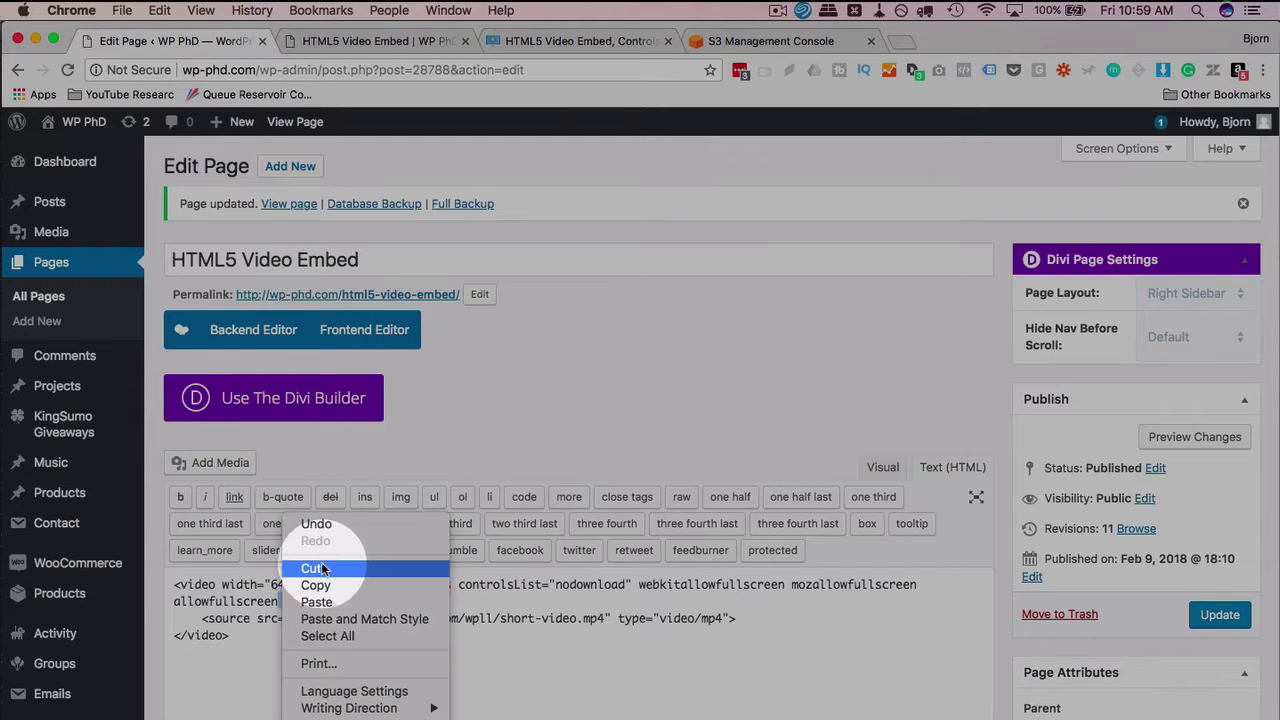
pyautogui.click(326, 600)
pyautogui.write('poster="PATH-TO-STILL-IMAGE">')
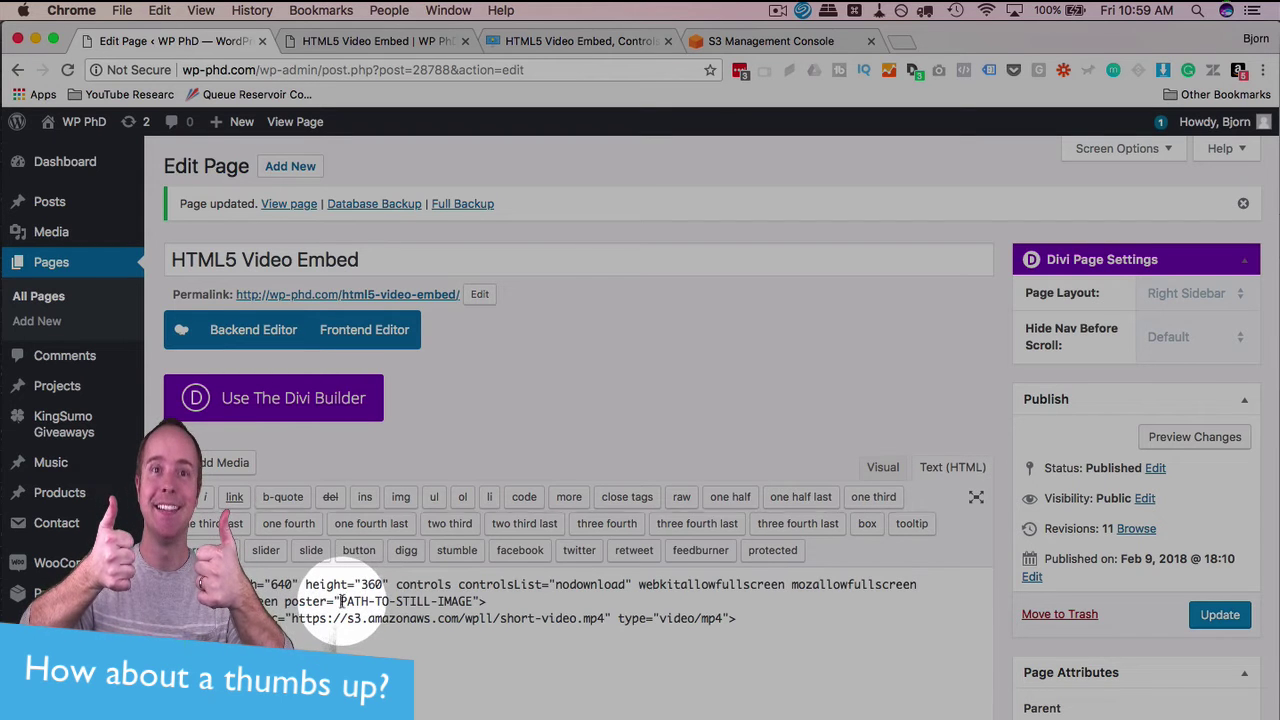
pyautogui.moveTo(340, 601); pyautogui.dragTo(476, 599)
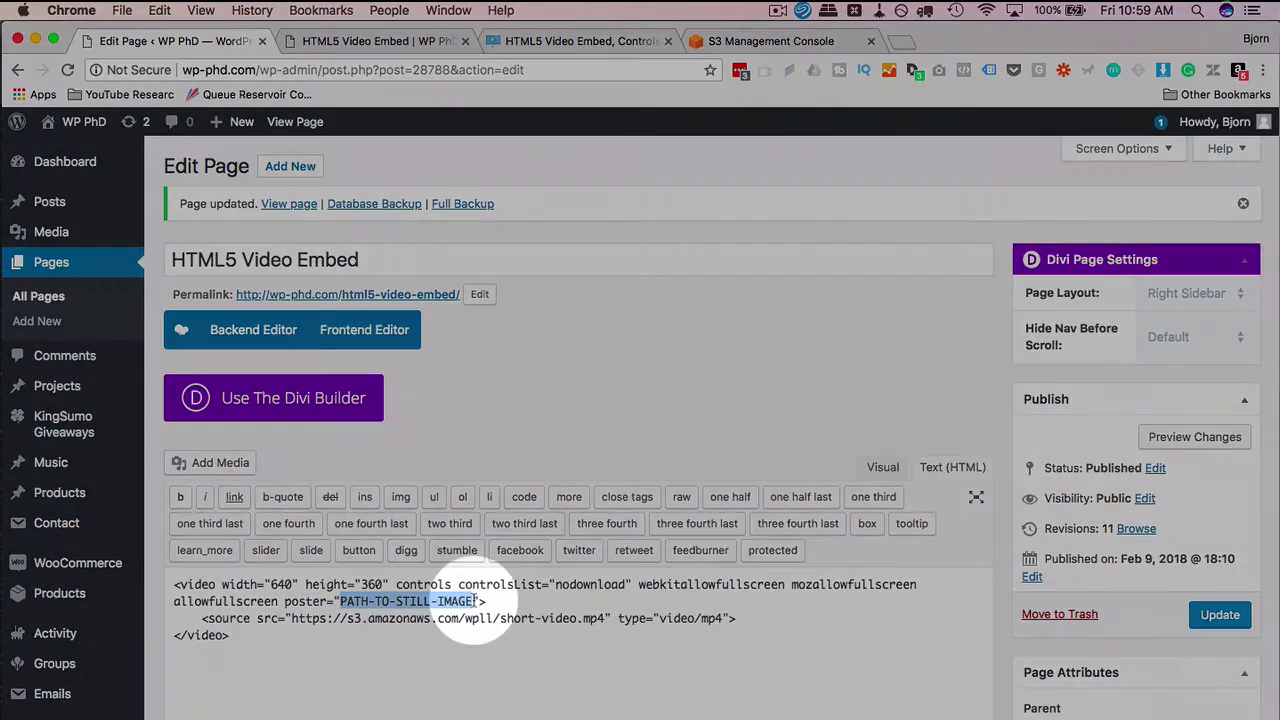
pyautogui.moveTo(51, 232)
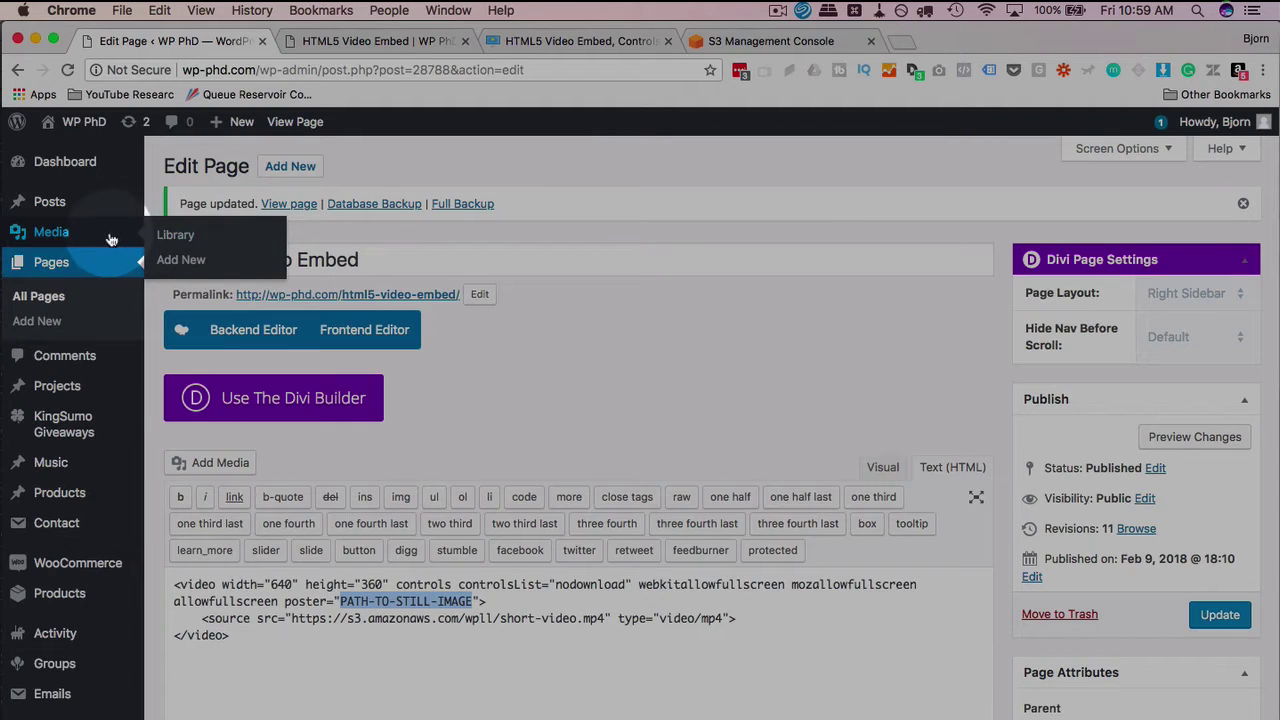
# Copy the thumbs-up image's file URL from the Media Library in a new tab.
pyautogui.keyDown('super'); pyautogui.click(202, 240); pyautogui.keyUp('super')
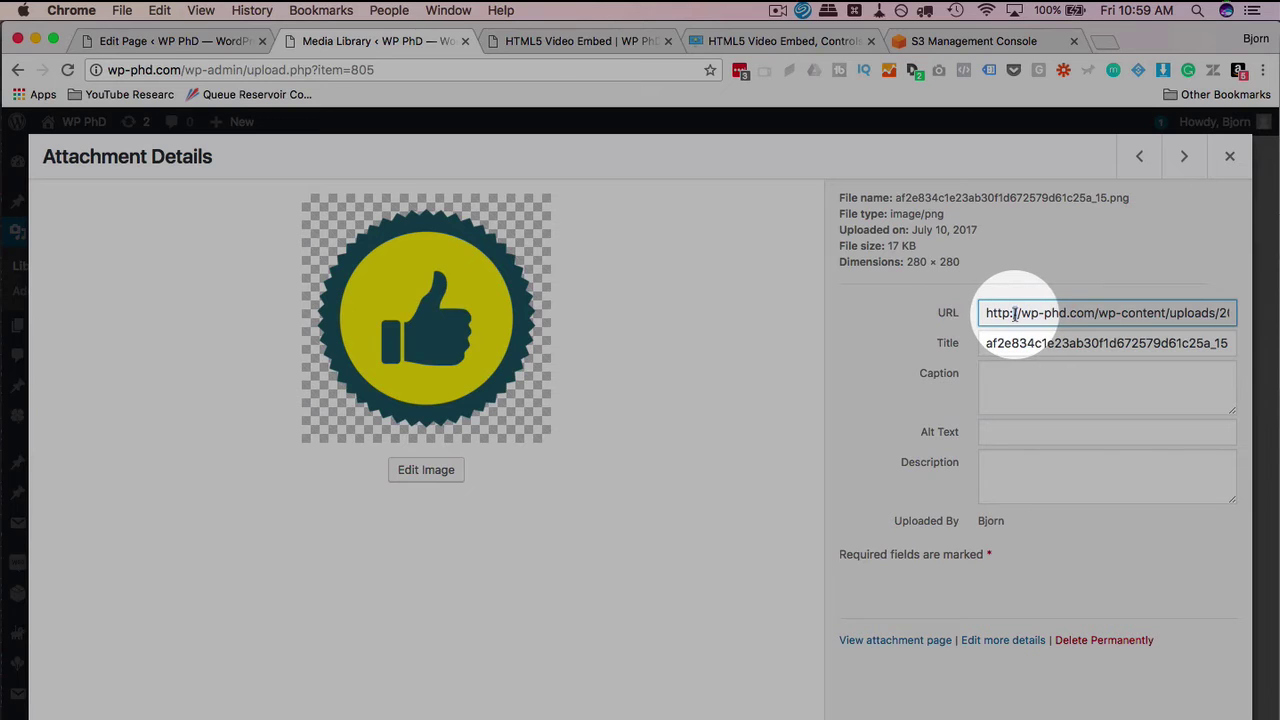
pyautogui.click(1015, 313)
pyautogui.rightClick(1014, 313)
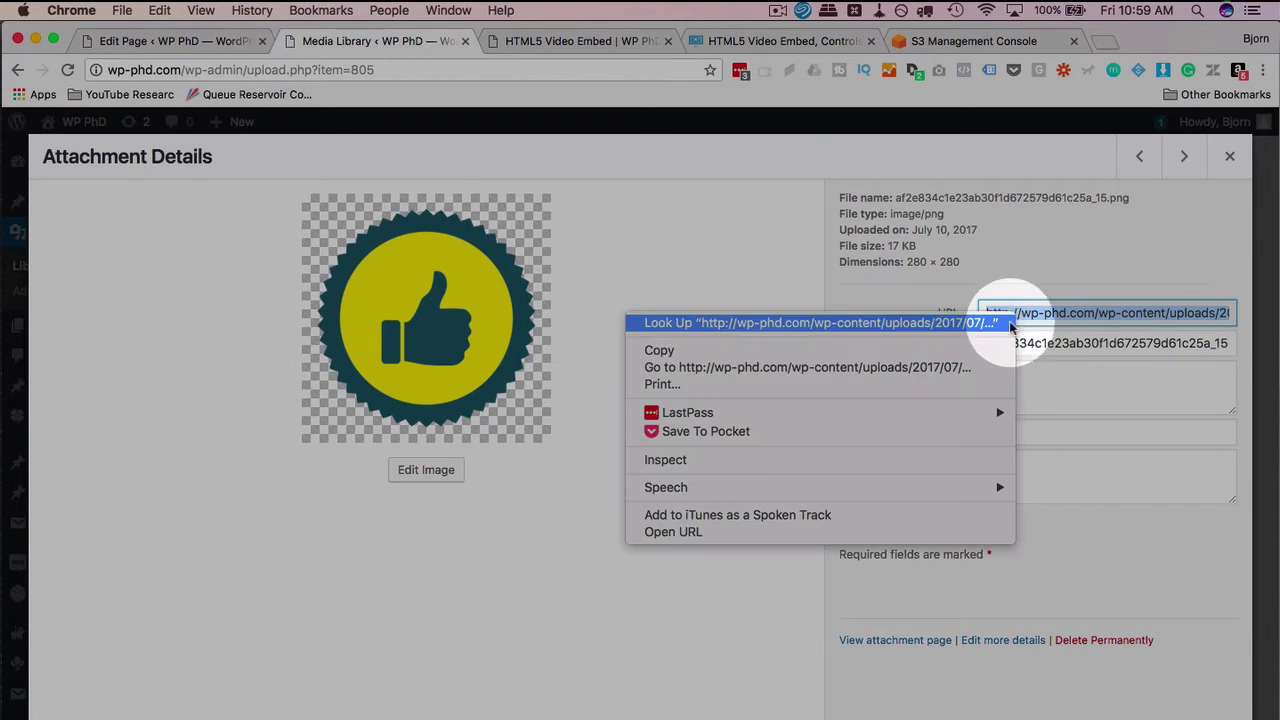
pyautogui.click(925, 345)
# Replace the PATH-TO-STILL-IMAGE placeholder in the poster attribute with the thumbs-up image URL.
pyautogui.click(193, 45)
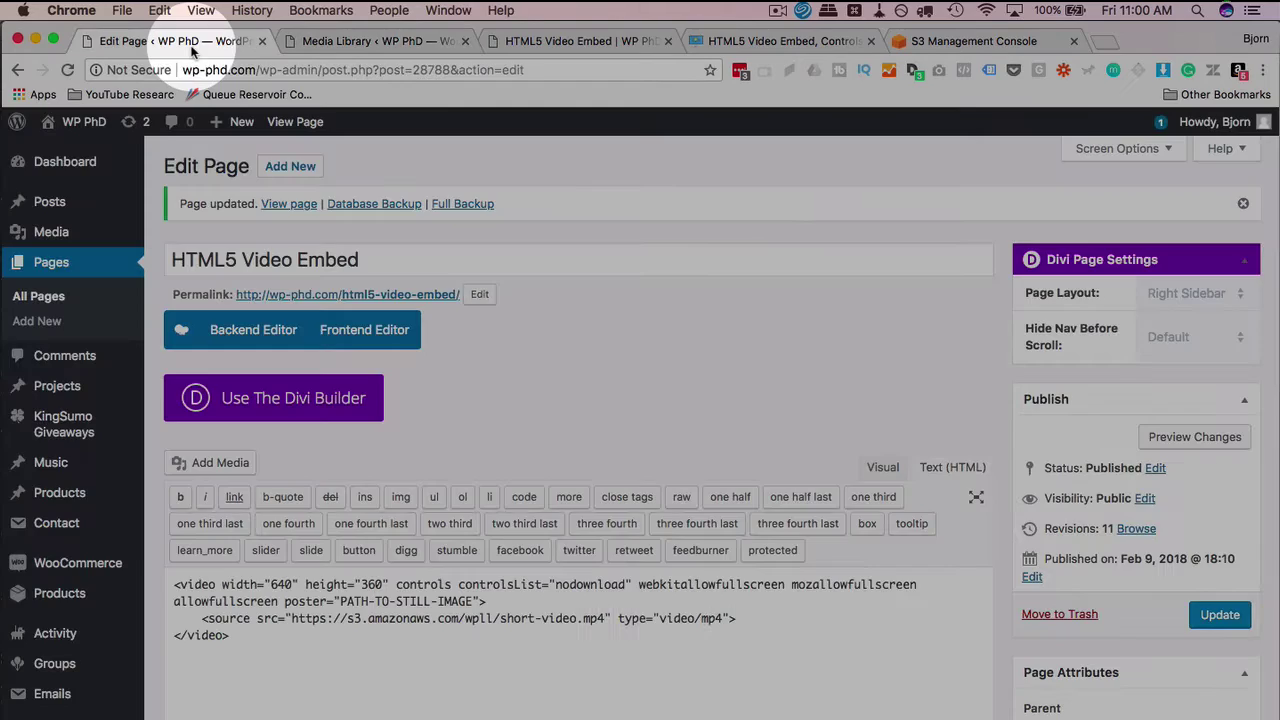
pyautogui.moveTo(341, 601); pyautogui.dragTo(470, 601)
pyautogui.rightClick(470, 601)
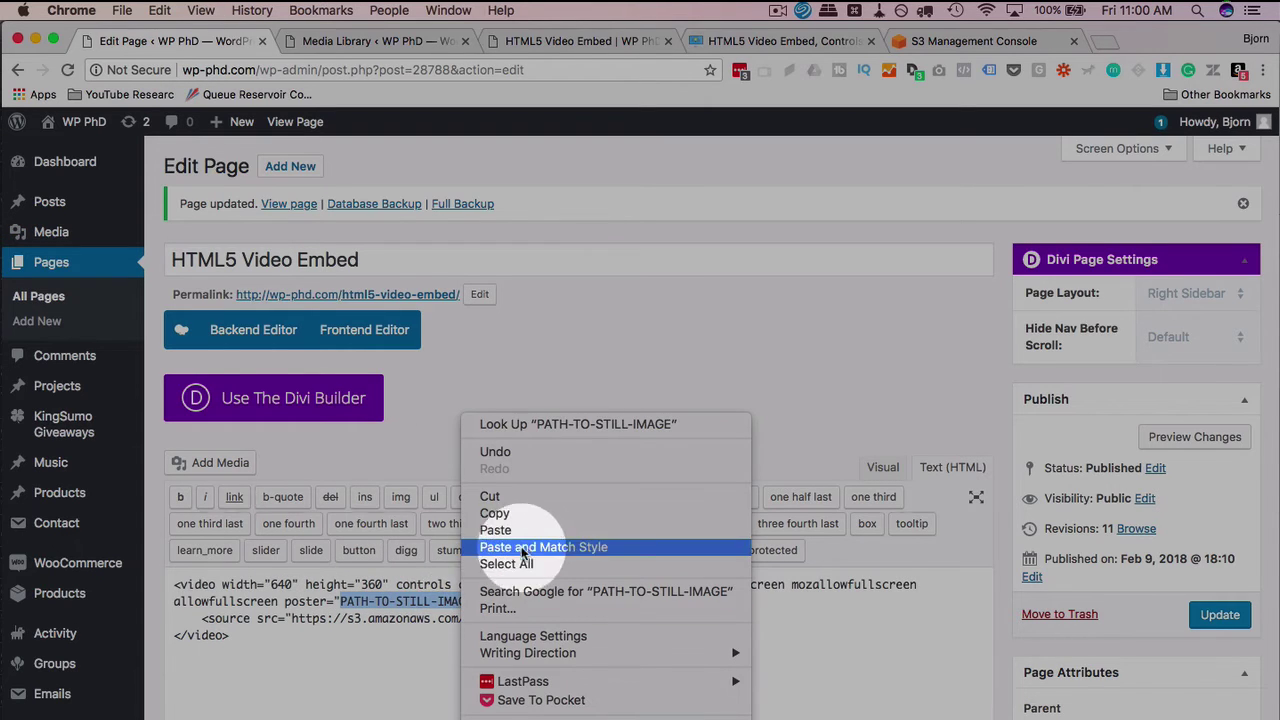
pyautogui.click(542, 527)
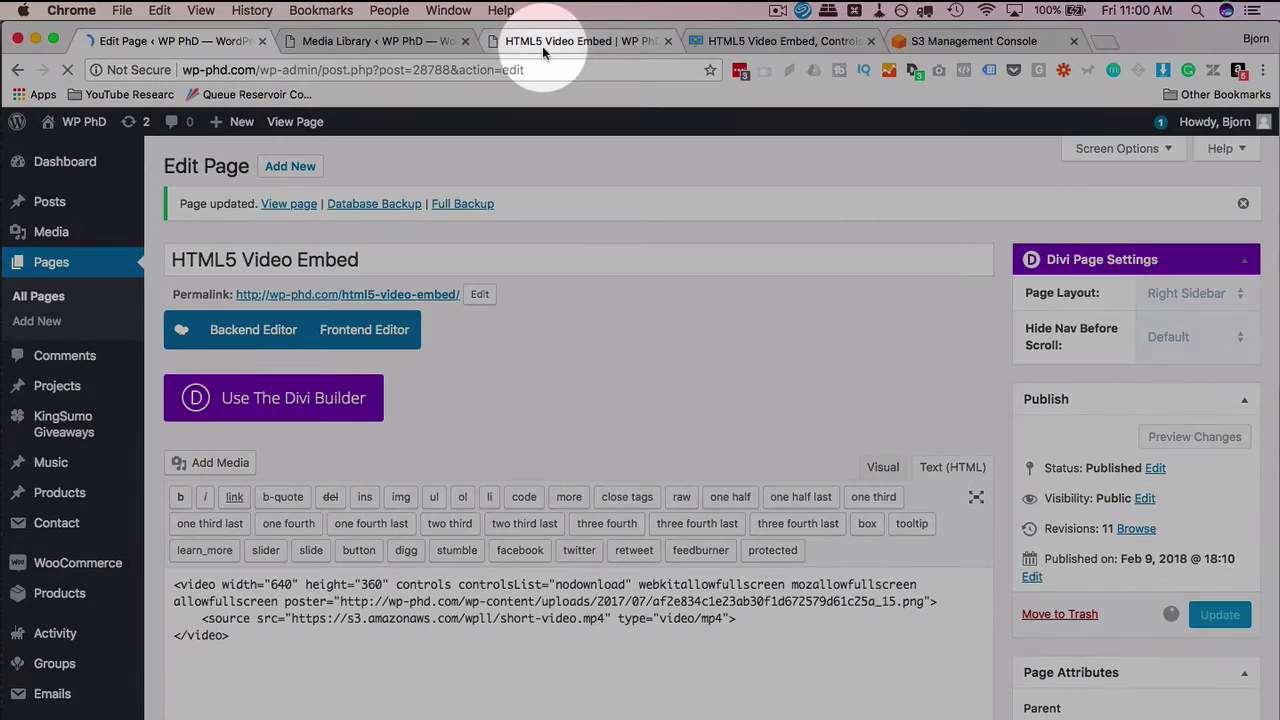
# View the live HTML5 Video Embed page with the thumbs-up poster and start the video.
pyautogui.click(542, 46)
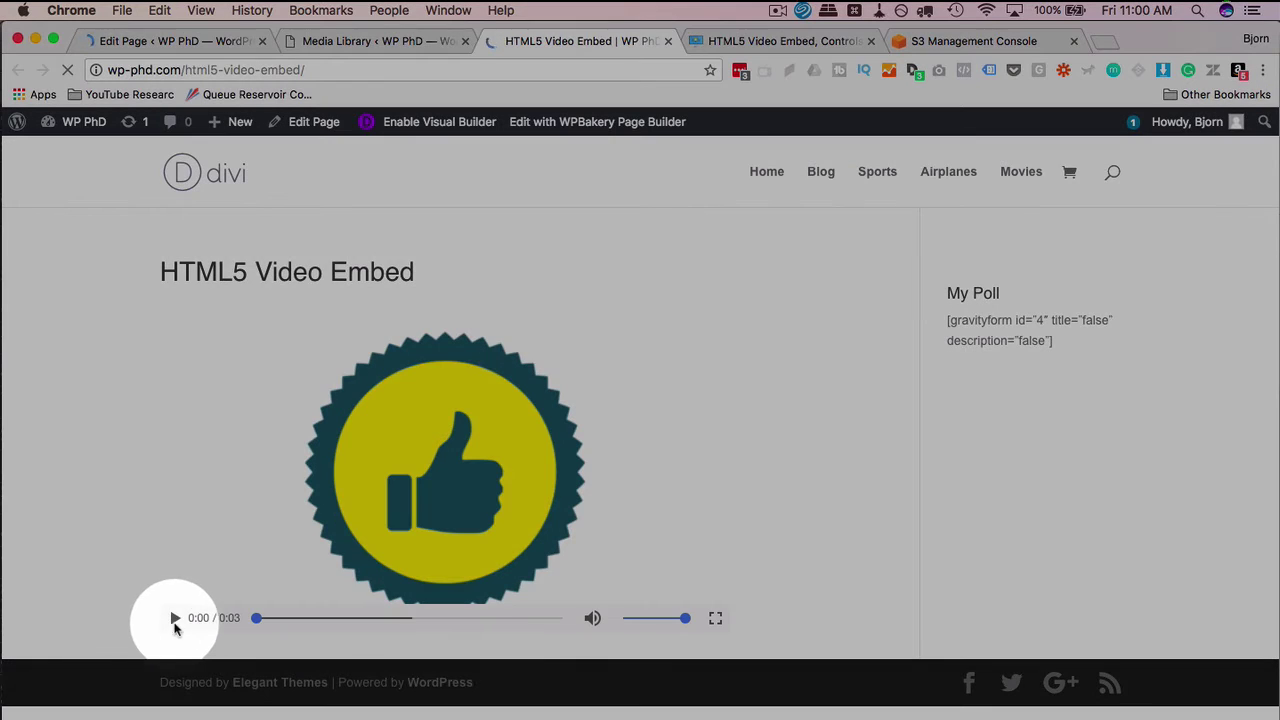
pyautogui.click(173, 619)
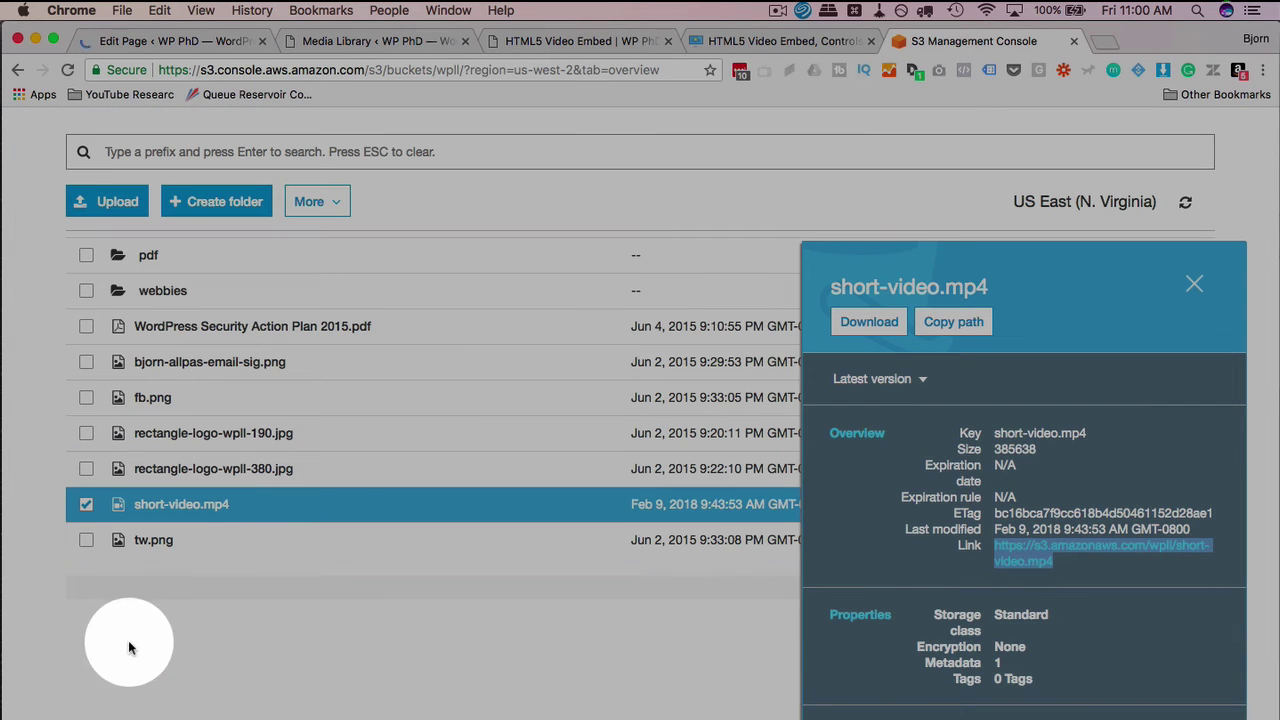
# Swap the selection from short-video.mp4 to rectangle-logo-wpll-380.jpg and copy its link address.
pyautogui.click(85, 506)
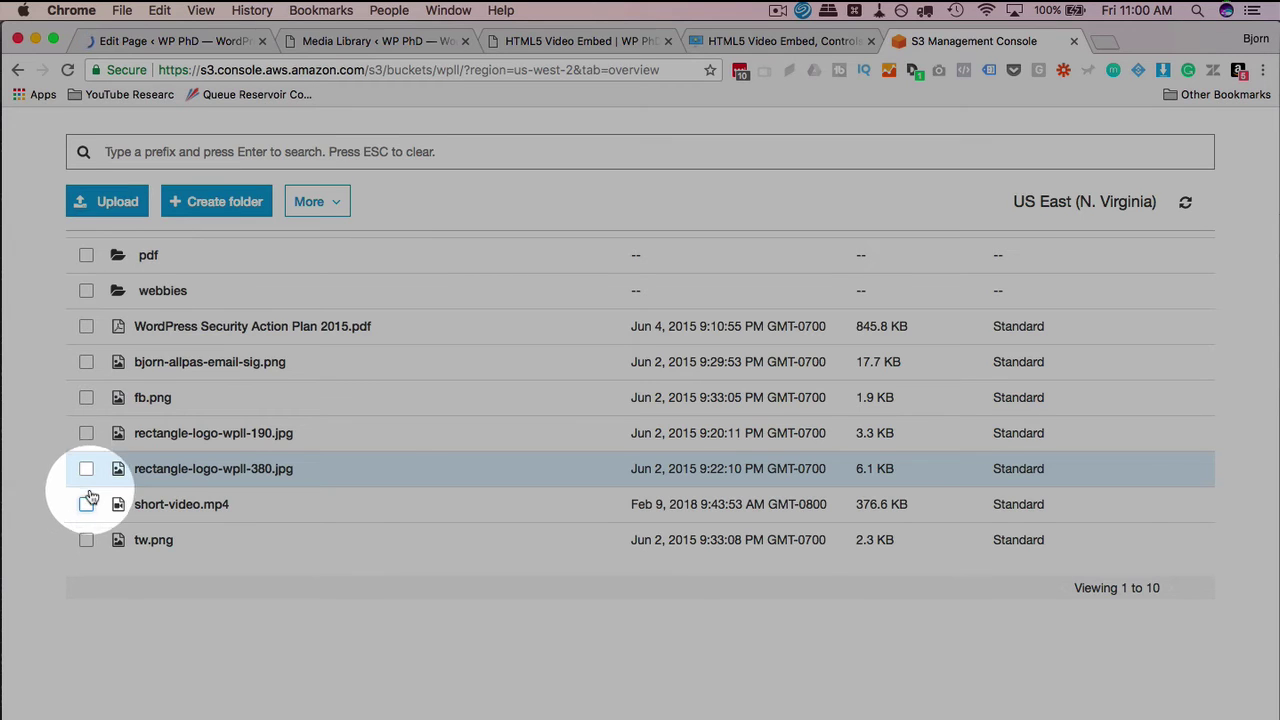
pyautogui.click(86, 468)
pyautogui.click(867, 584)
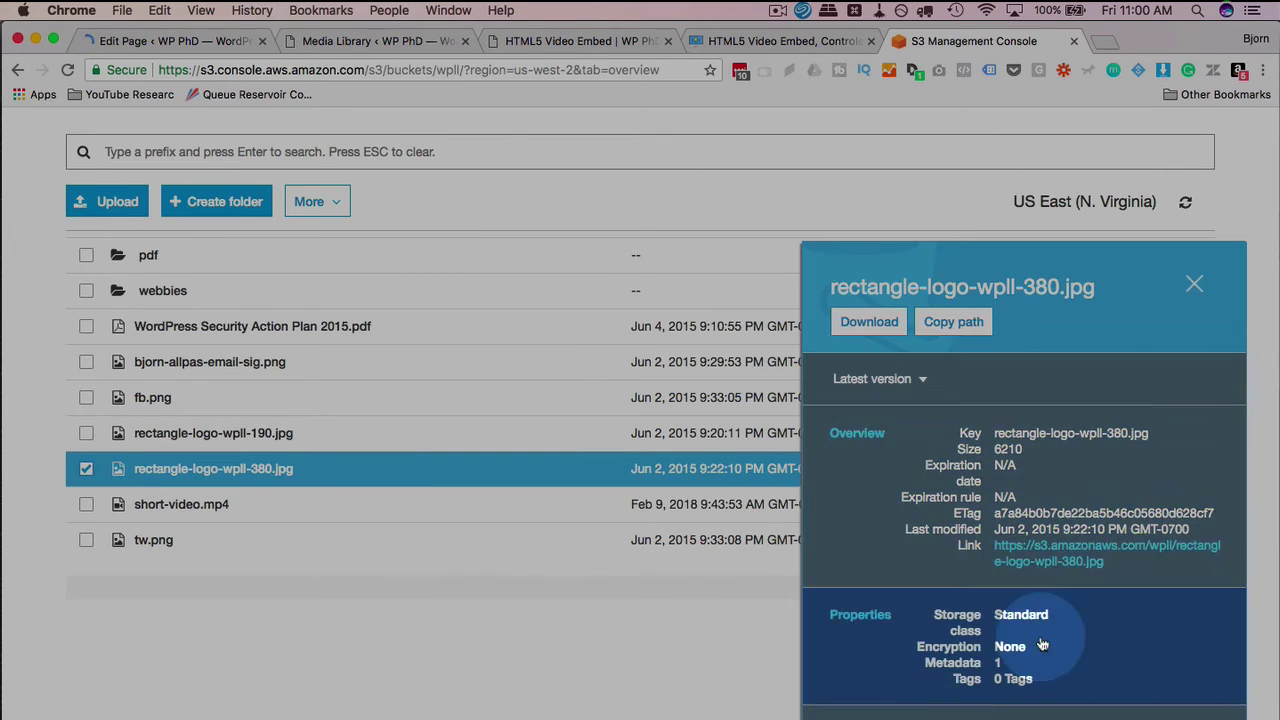
pyautogui.rightClick(1050, 546)
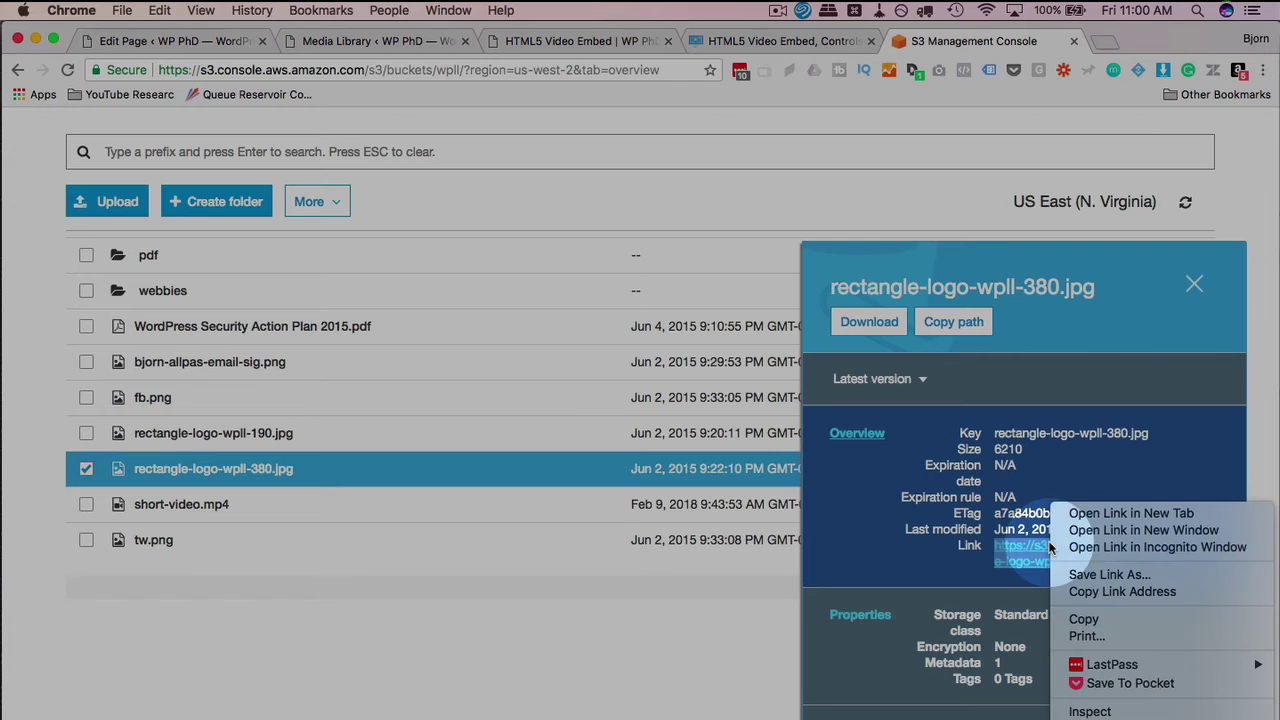
pyautogui.click(1095, 591)
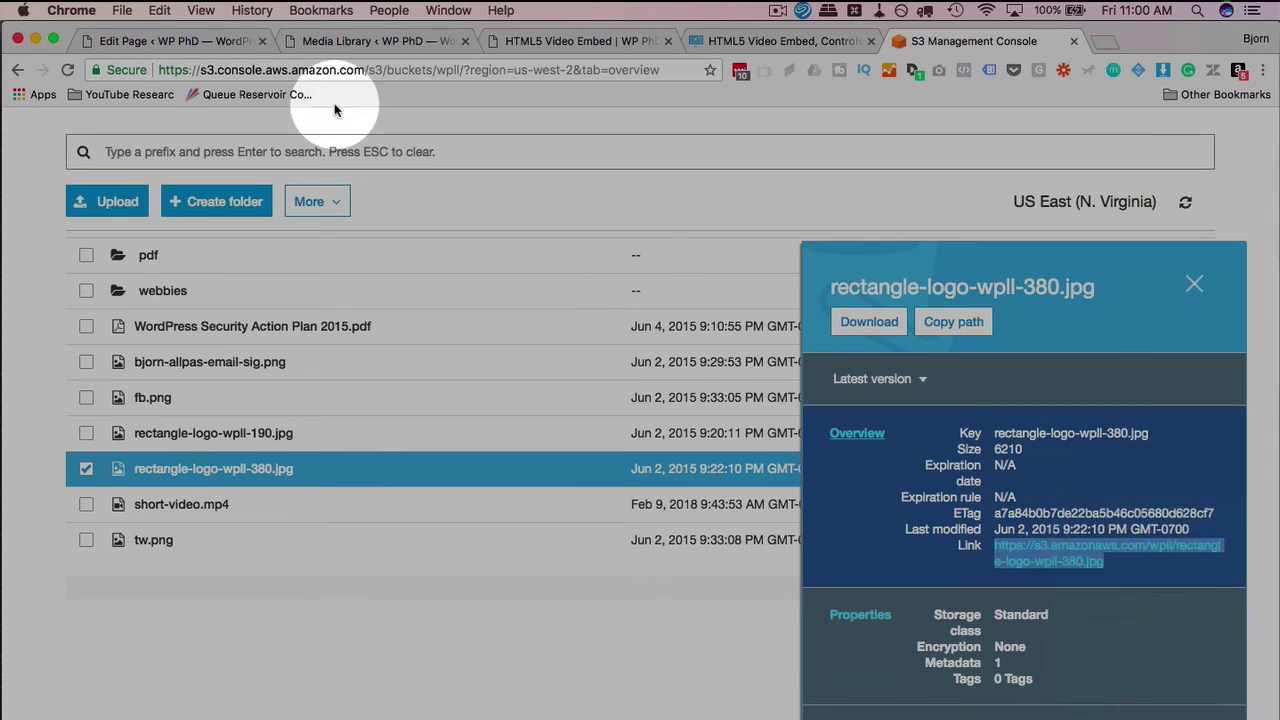
# Replace the poster URL in the video tag with the S3 rectangle-logo-wpll-380.jpg link.
pyautogui.click(200, 41)
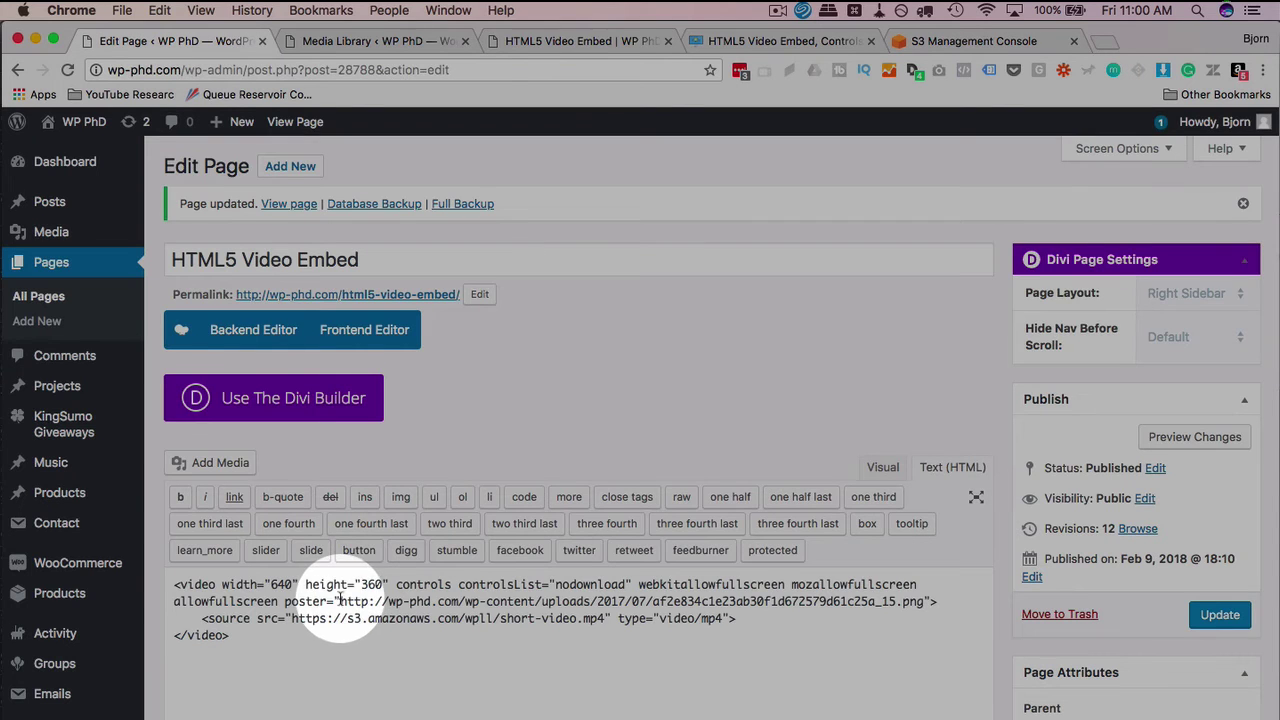
pyautogui.moveTo(340, 601); pyautogui.dragTo(922, 603)
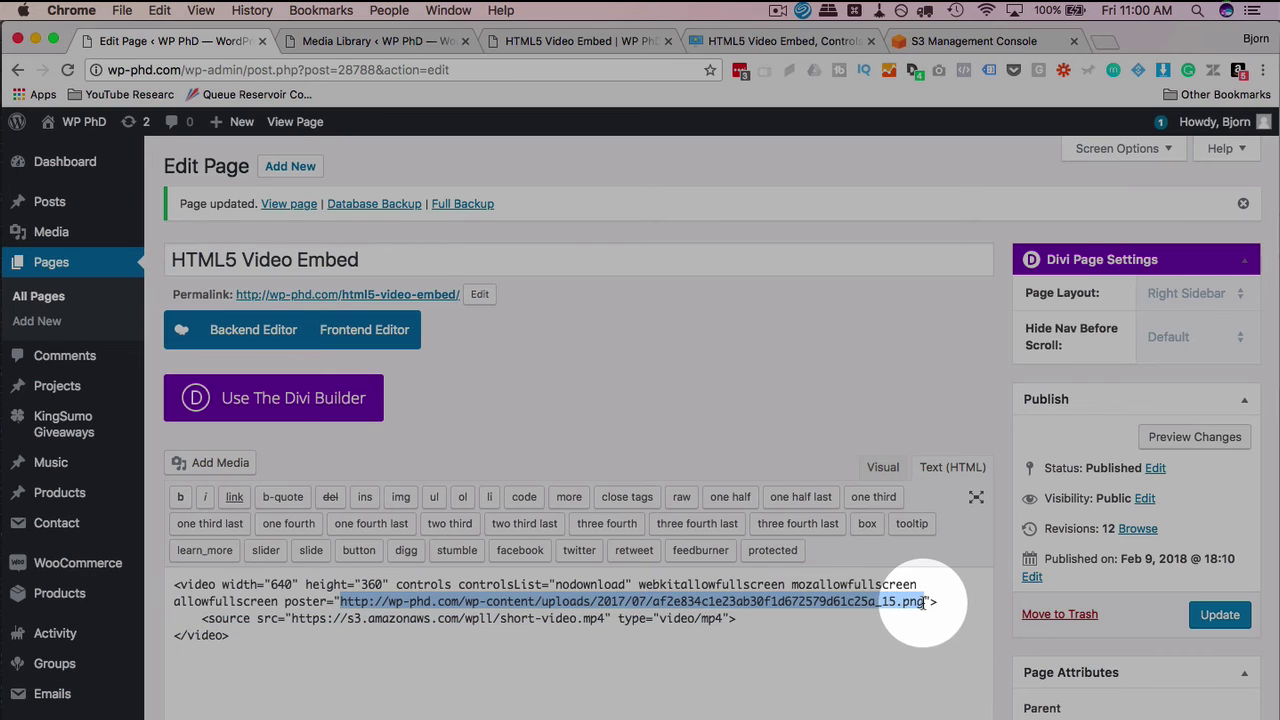
pyautogui.press('super+v')
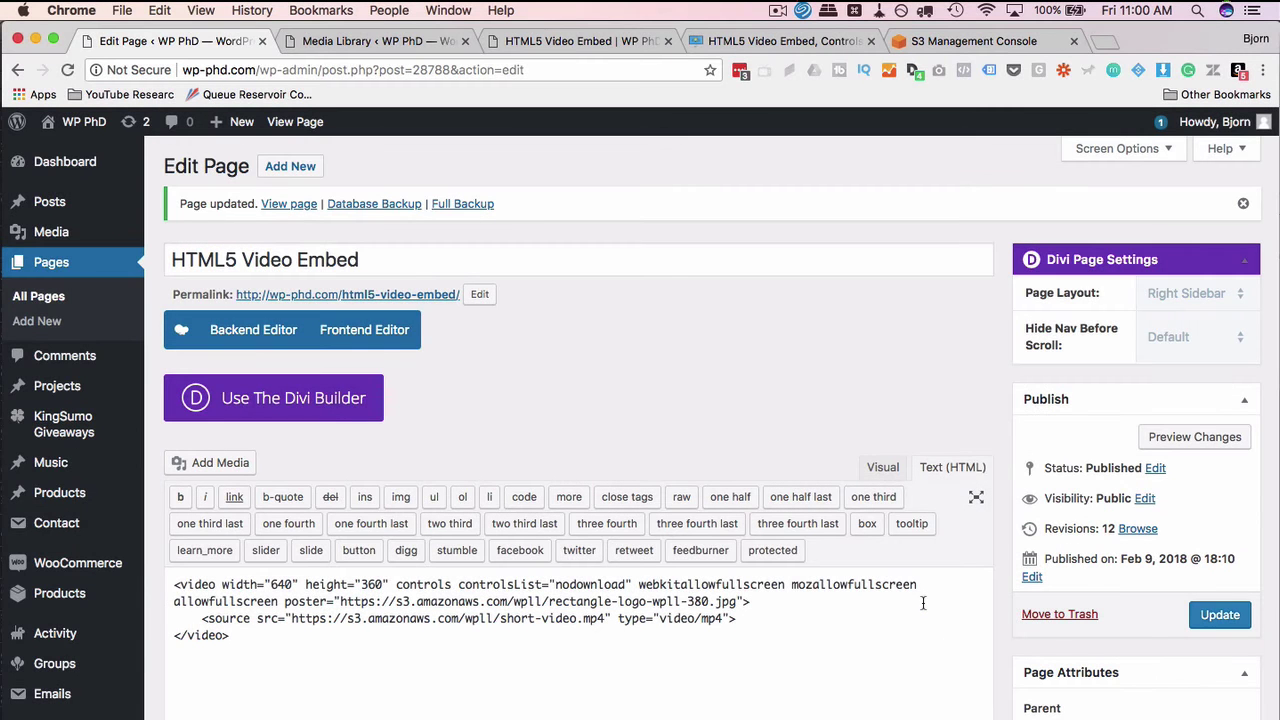